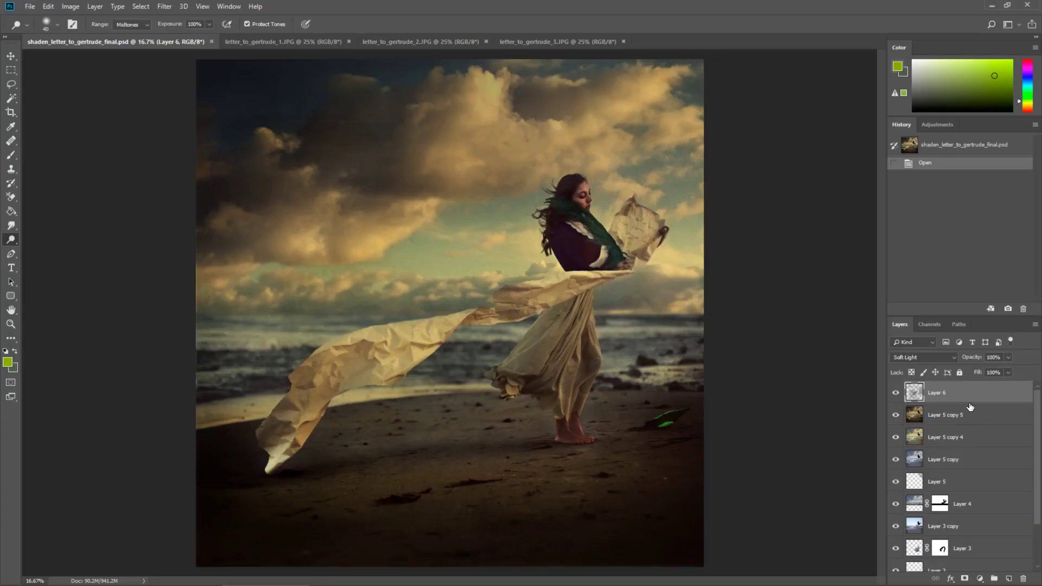
Step: Look through source photos letter_to_gertrude_1, 2 and 3.JPG, revisiting the second and third
left_click(264, 40)
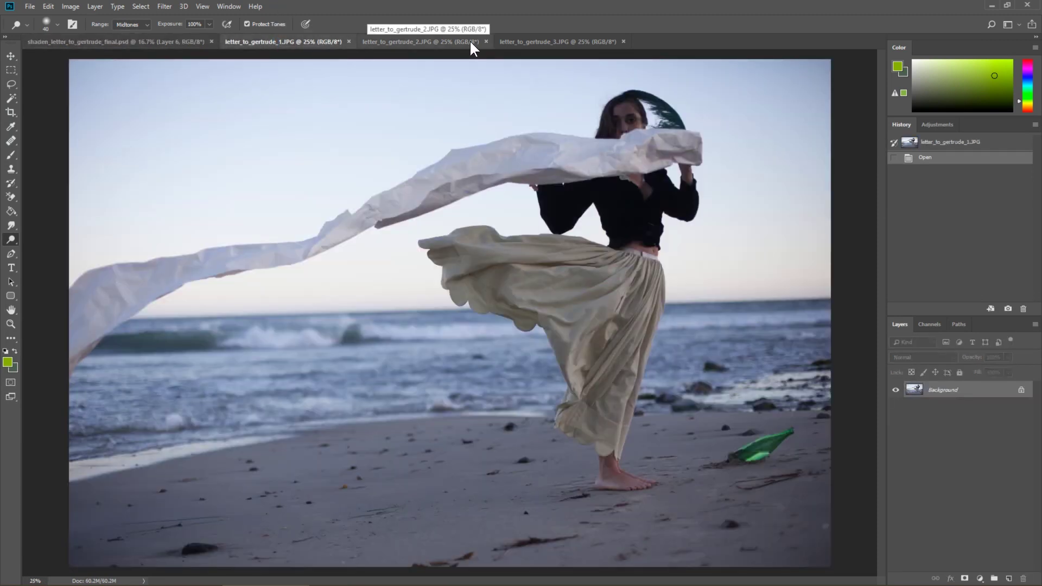
left_click(444, 41)
left_click(525, 39)
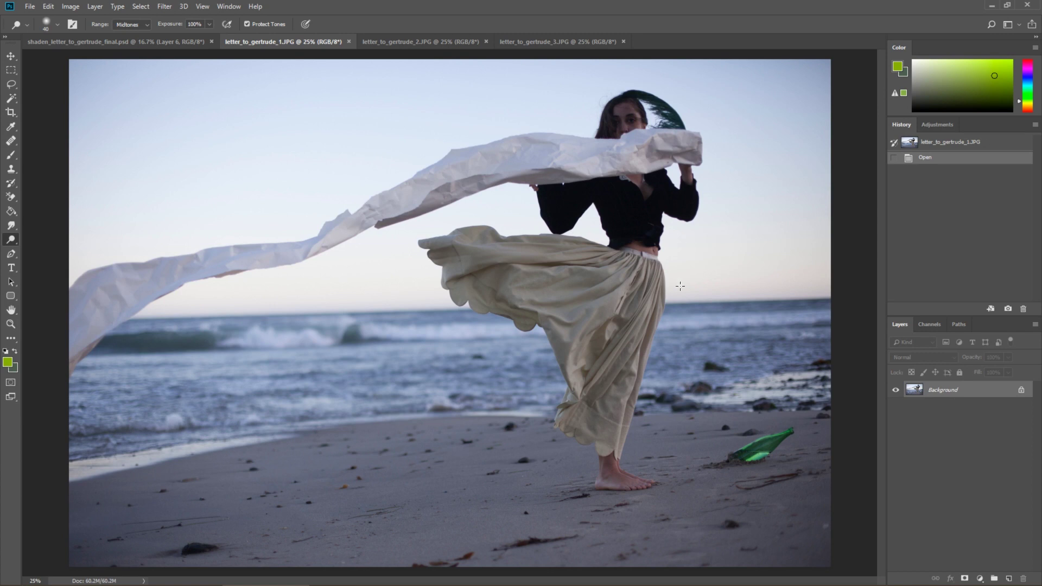
left_click(439, 41)
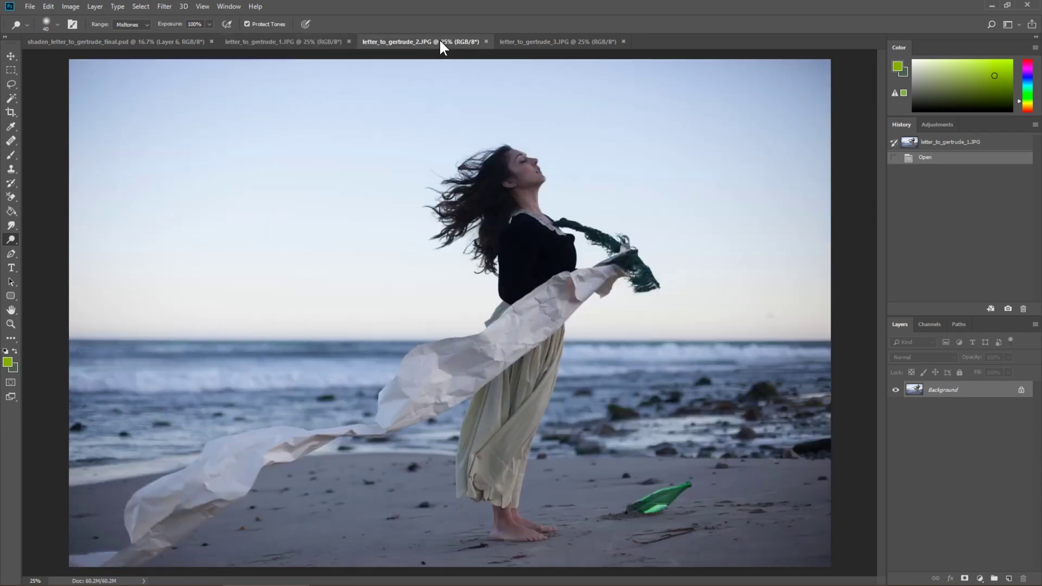
left_click(545, 43)
Step: Return to the composite PSD, isolate the Background layer, then show Layer 1 again
left_click(127, 39)
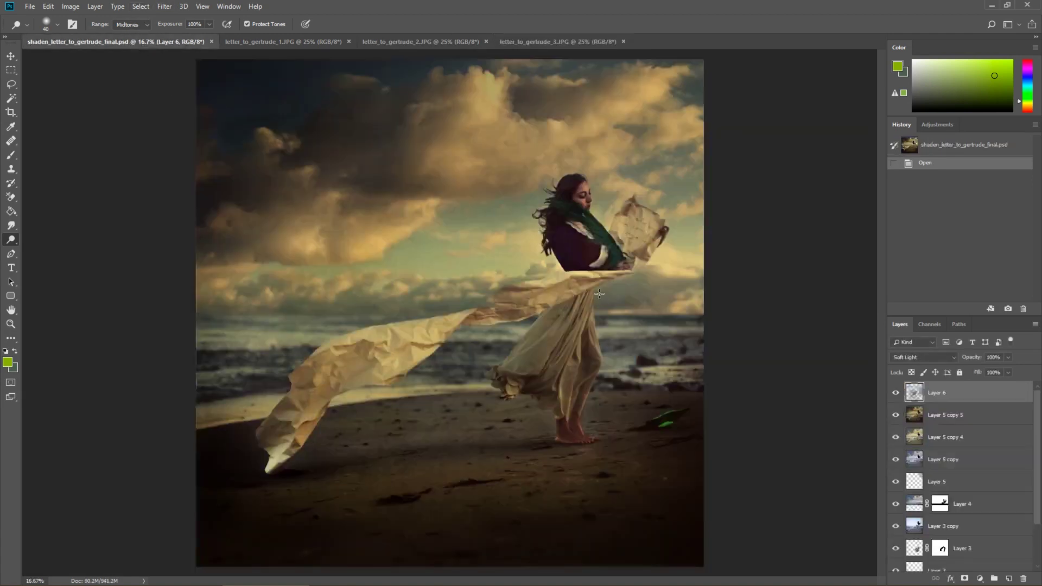
scroll(986, 464, "down", 3)
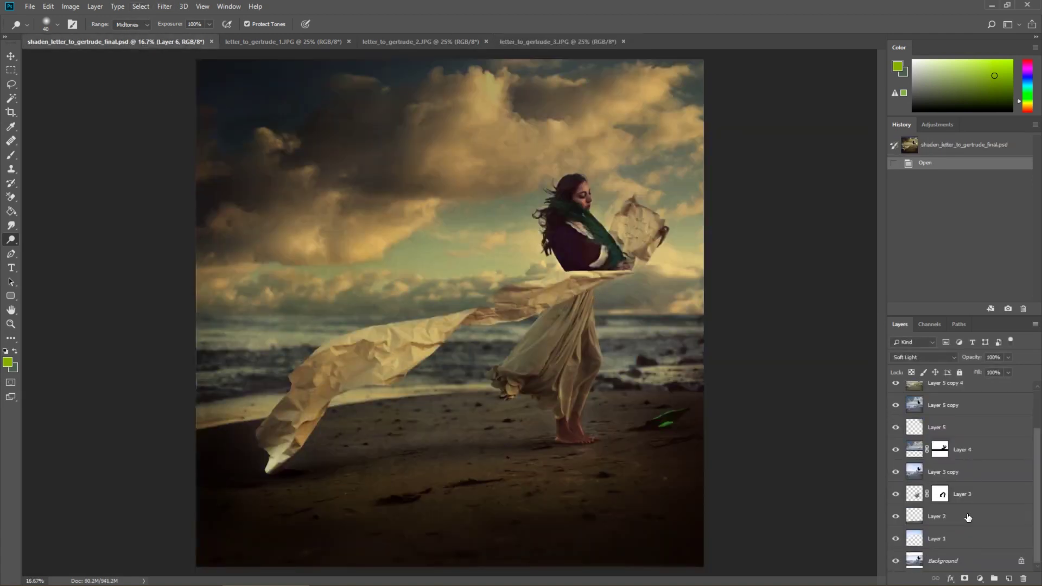
left_click(896, 562, "alt")
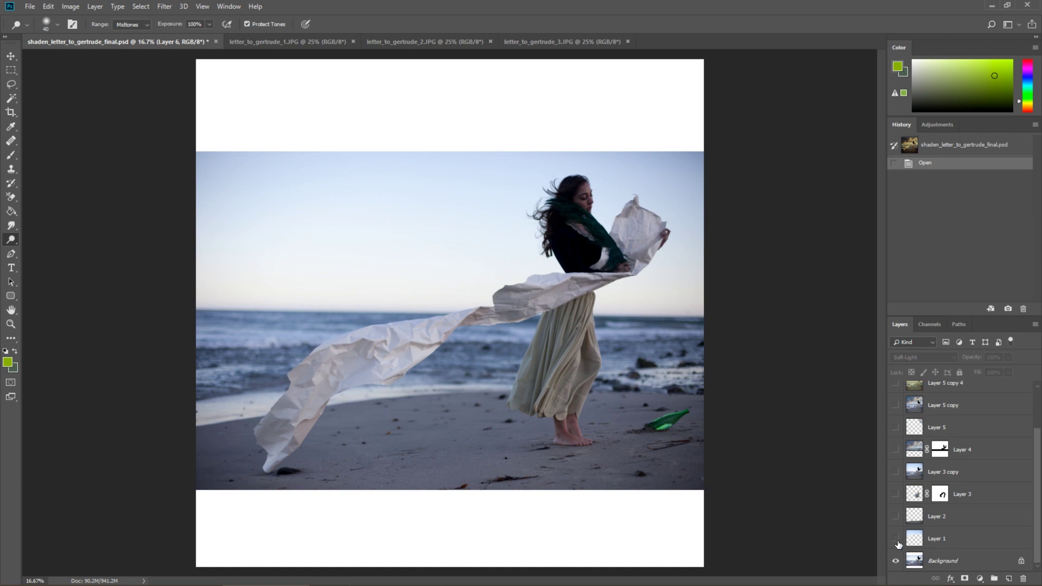
left_click(900, 543)
Step: Turn on Layer 2, Layer 3 and Layer 3 copy, comparing each, then preview Layer 5
left_click(896, 518)
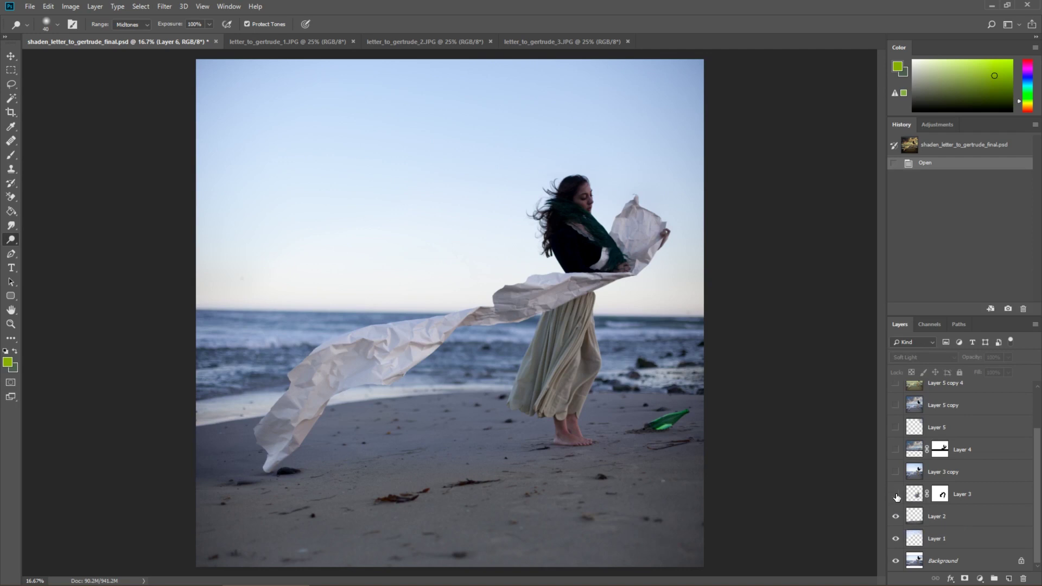
left_click(896, 495)
left_click(897, 495)
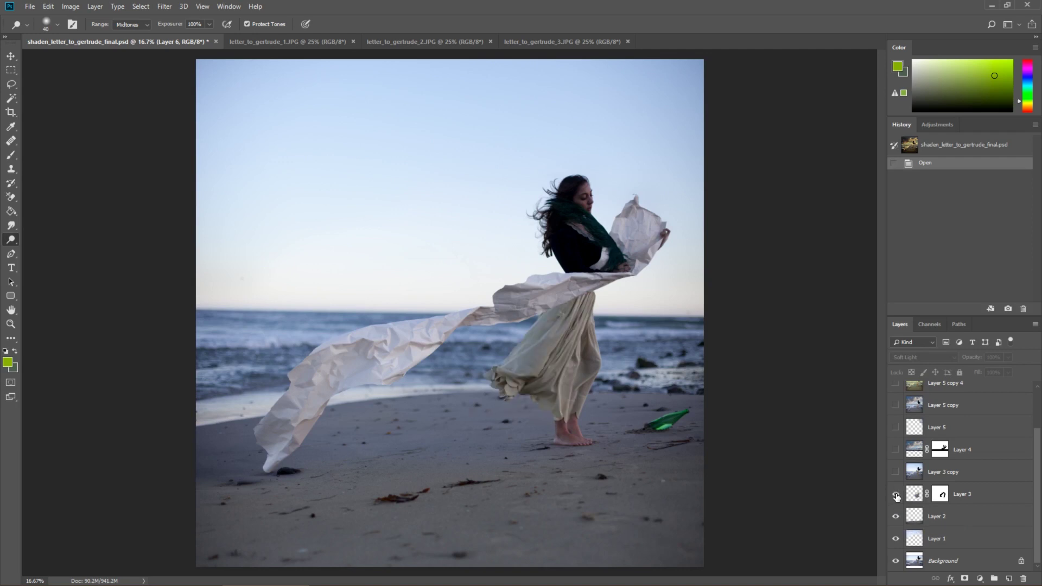
left_click(897, 495)
left_click(896, 472)
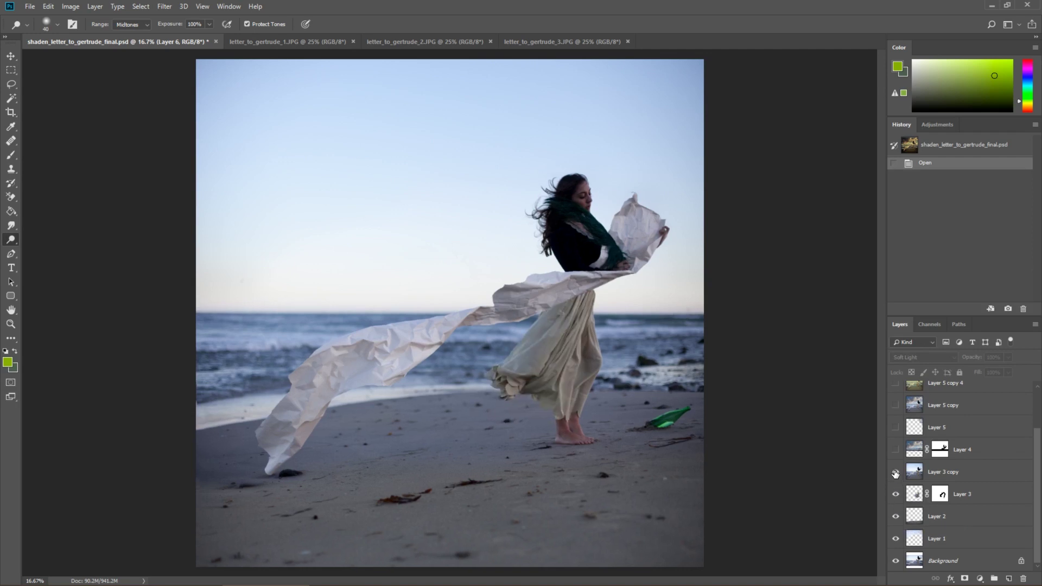
left_click(896, 472)
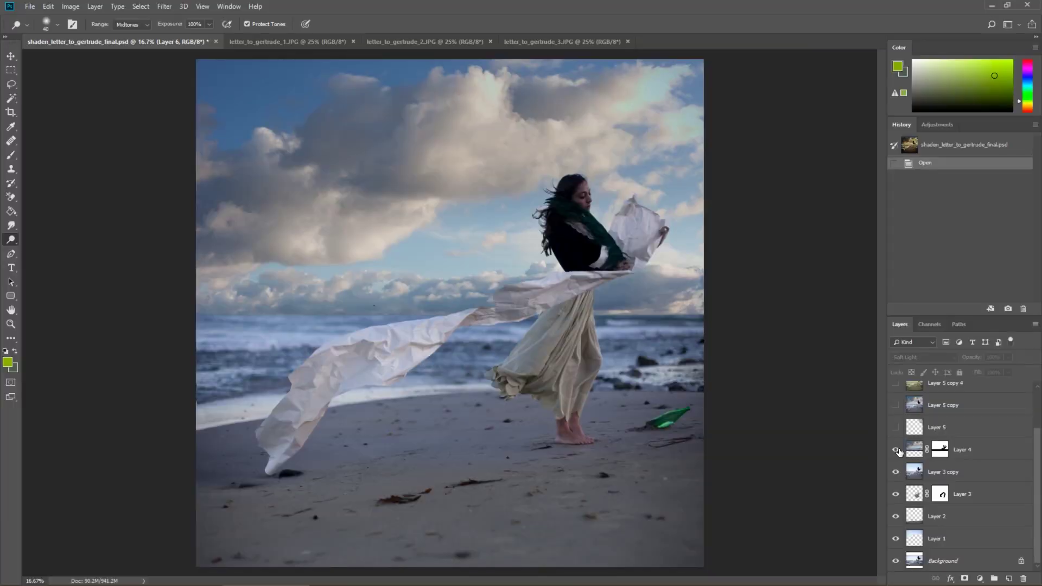
left_click(897, 427)
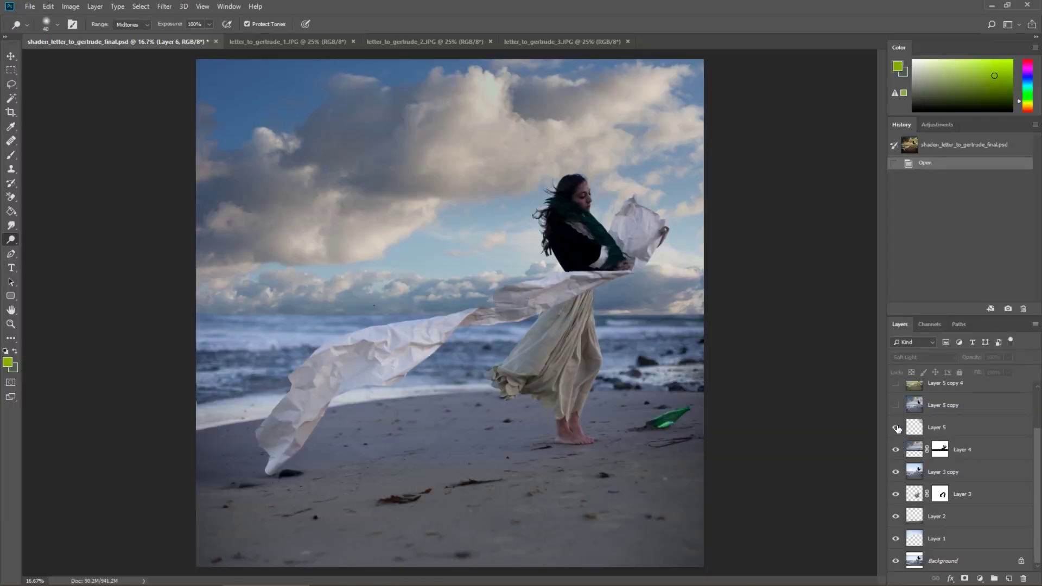
left_click(897, 428)
left_click(896, 449)
left_click(896, 449)
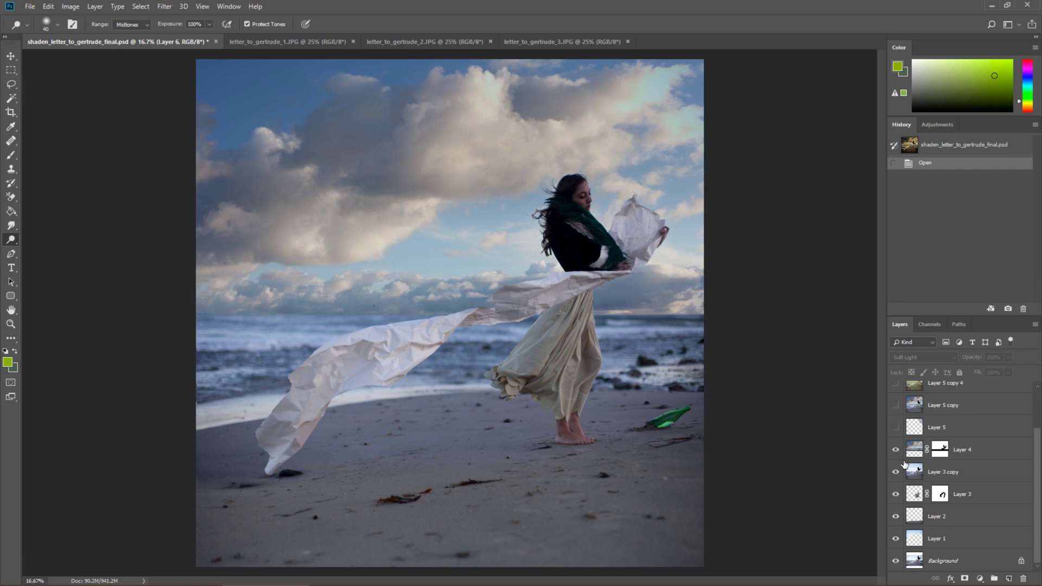
left_click(943, 454)
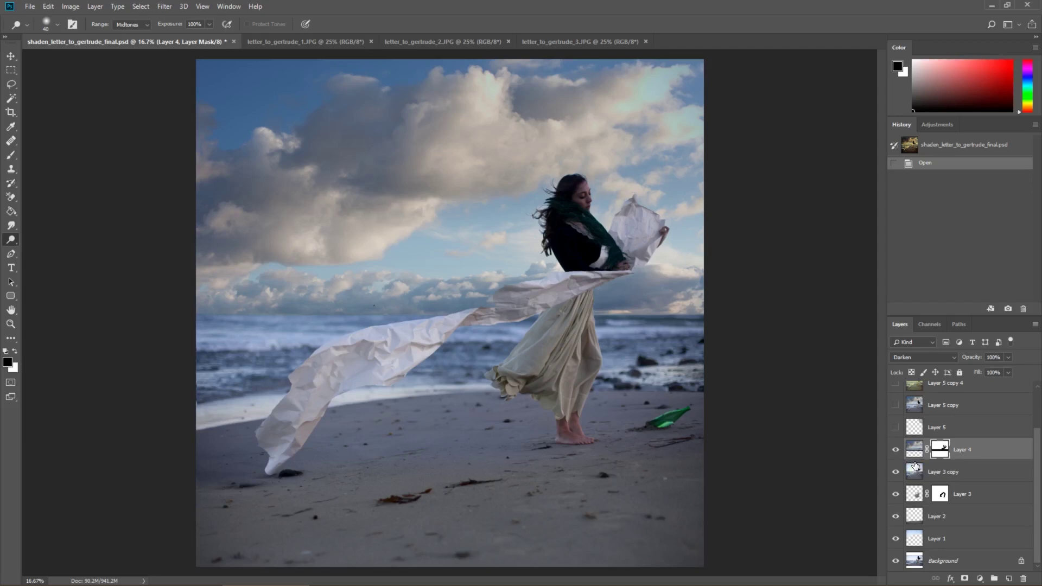
left_click(977, 452)
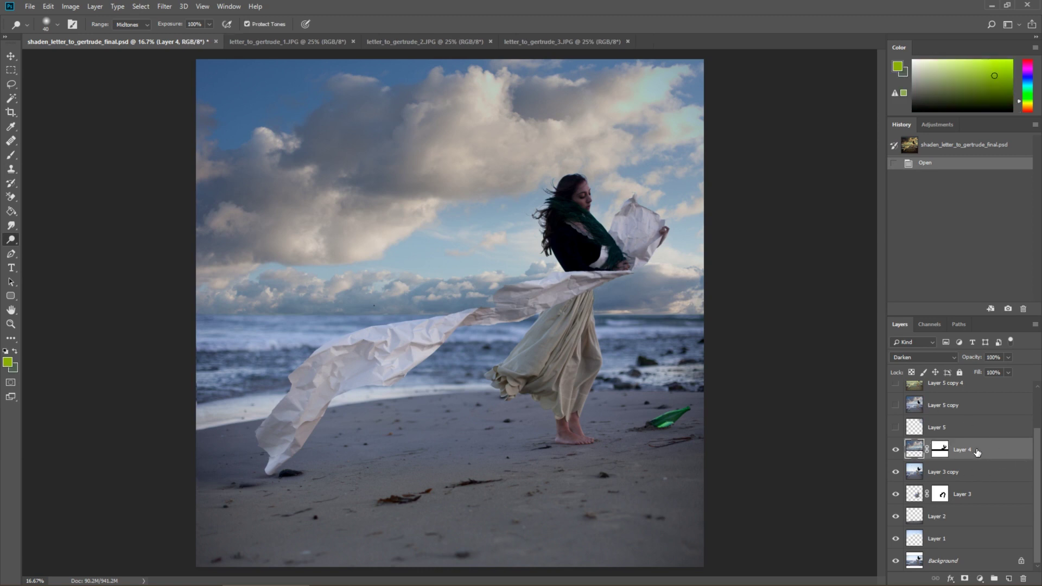
left_click(921, 356)
Step: Try Multiply, Color Burn, Linear Burn, Darker Color and Lighten blend modes on Layer 4
left_click(920, 356)
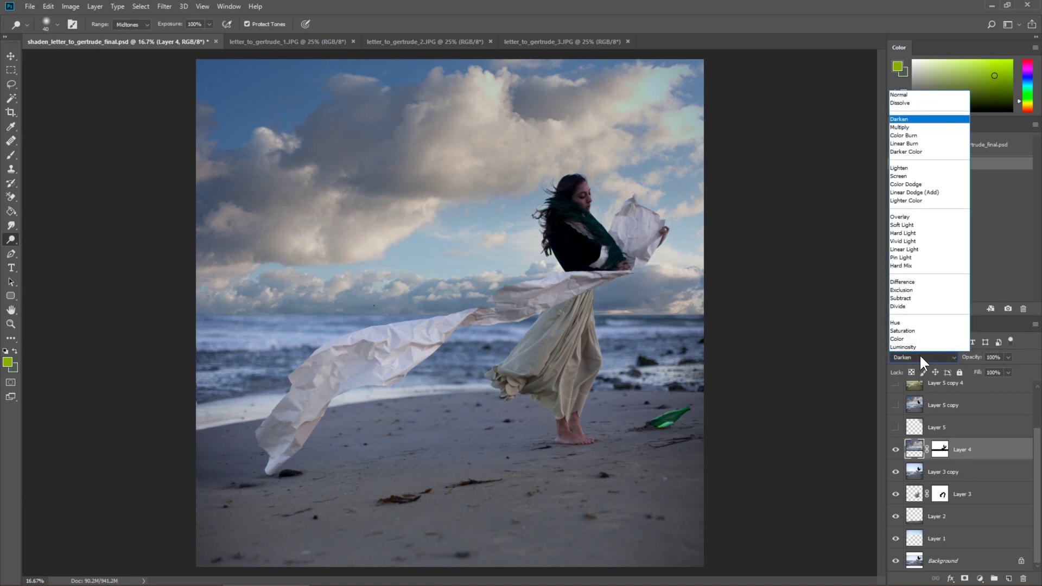
left_click(903, 125)
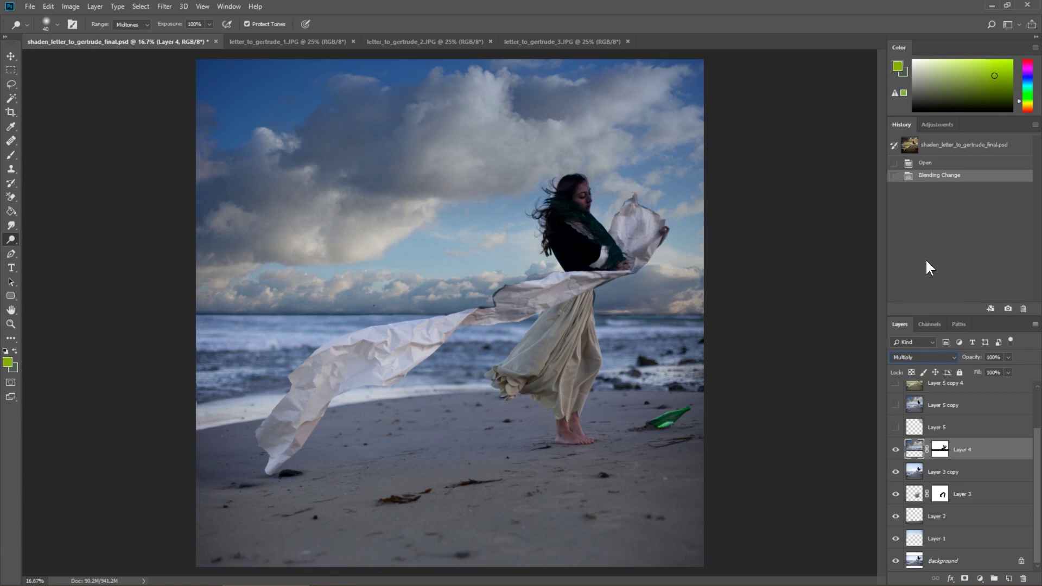
left_click(924, 355)
left_click(907, 138)
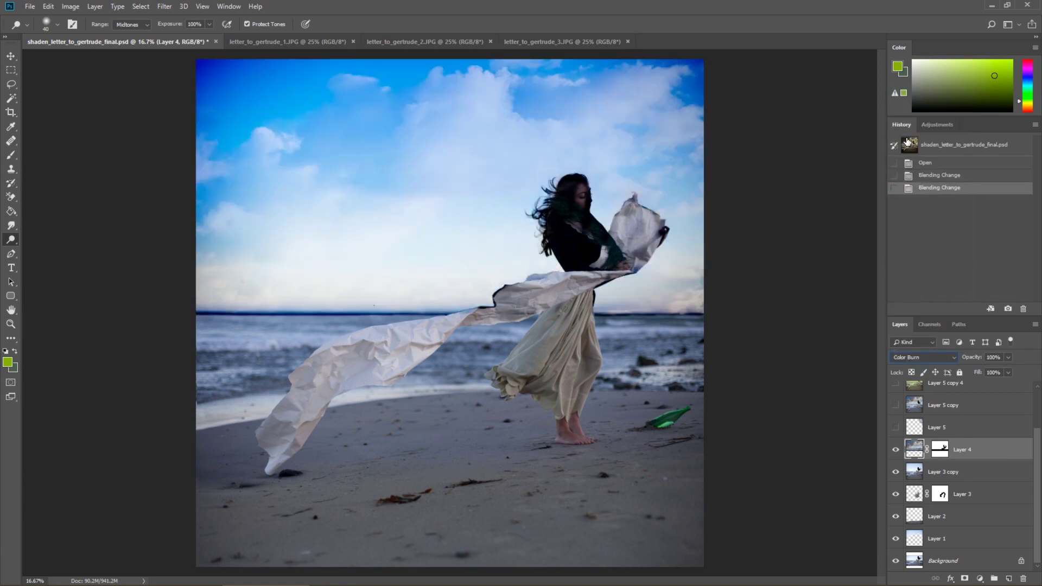
left_click(937, 356)
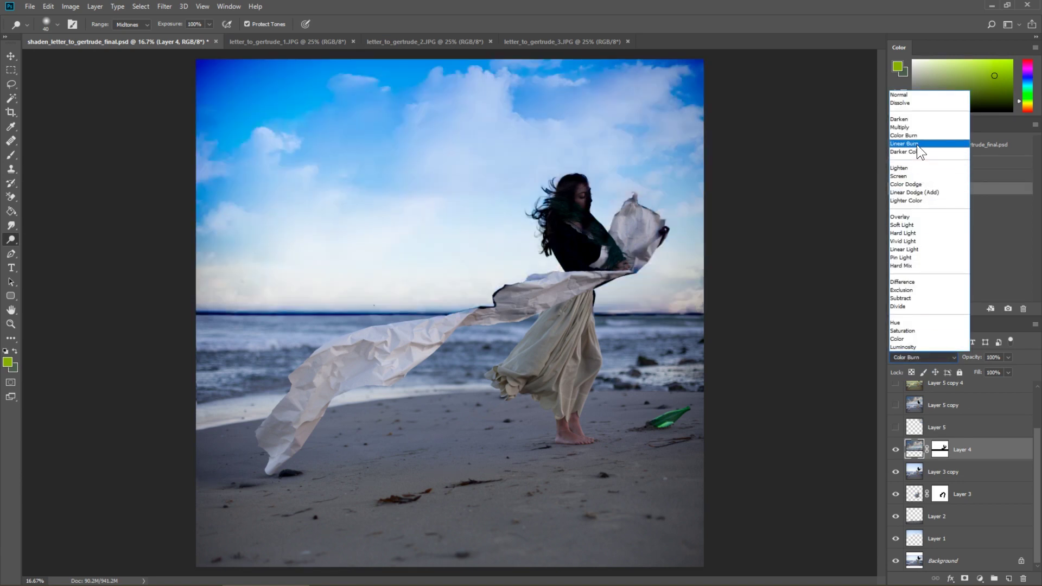
left_click(917, 146)
left_click(936, 356)
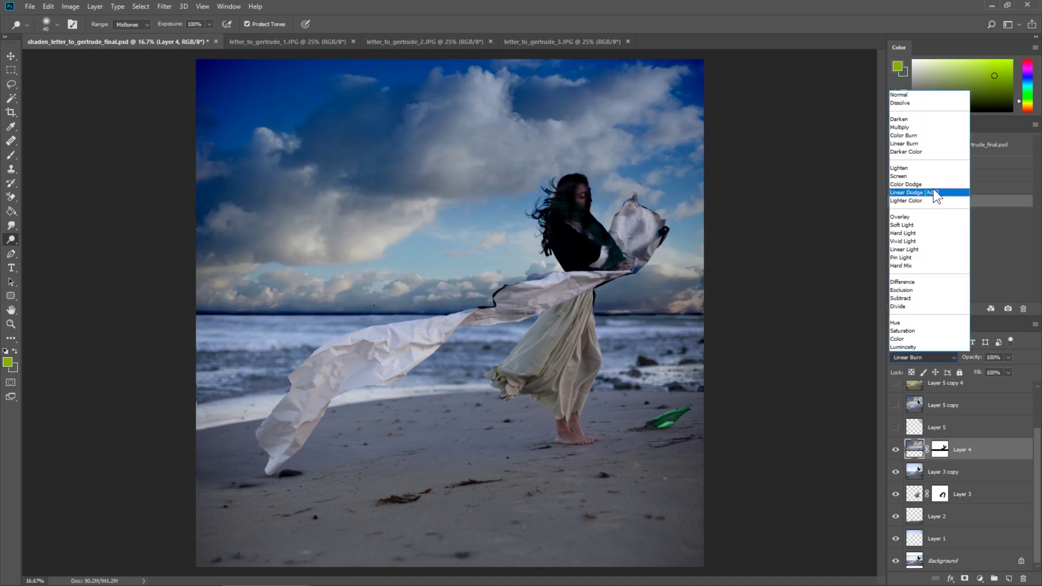
left_click(918, 155)
left_click(926, 355)
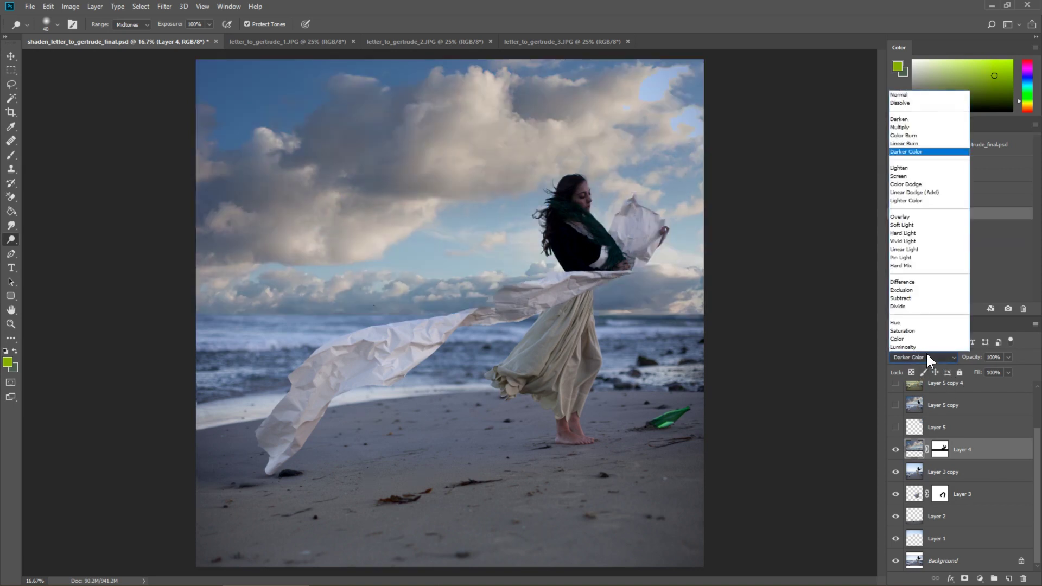
left_click(913, 169)
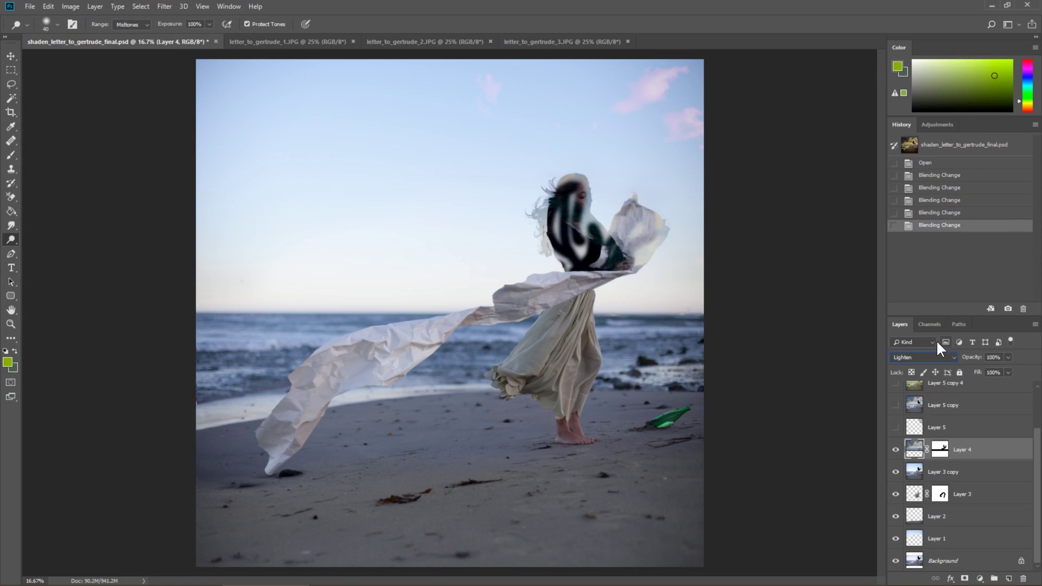
Step: Try Overlay, Soft Light, Hard Light, Normal and Lighten, then settle Layer 4 on Darken
left_click(922, 355)
left_click(899, 210)
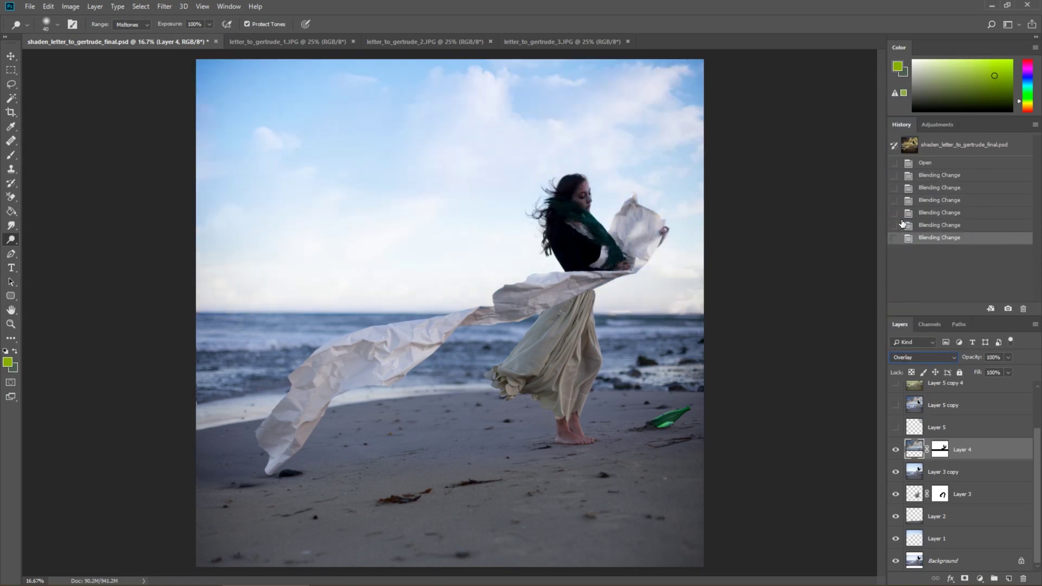
left_click(921, 356)
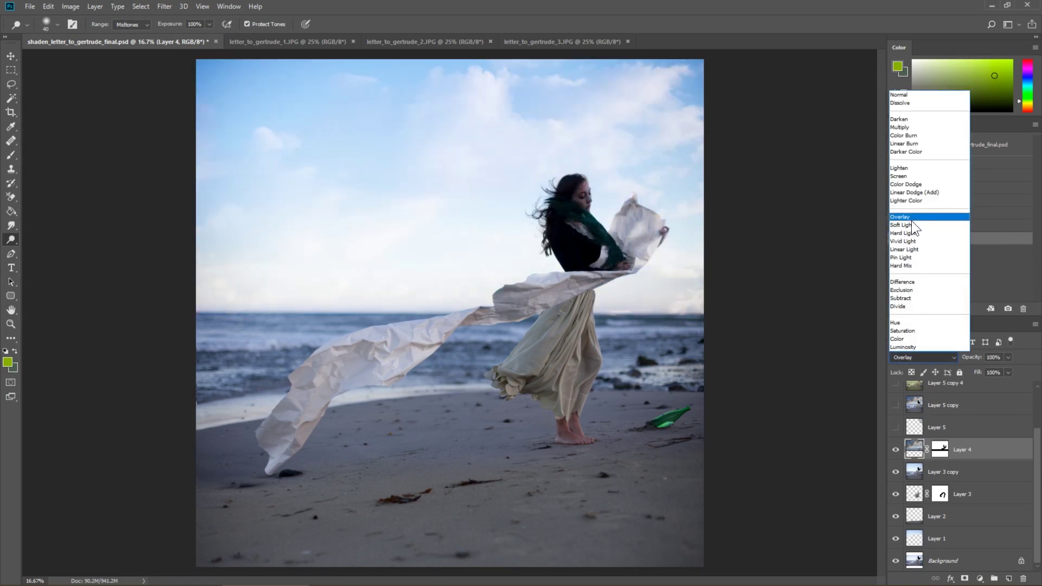
left_click(911, 222)
left_click(919, 354)
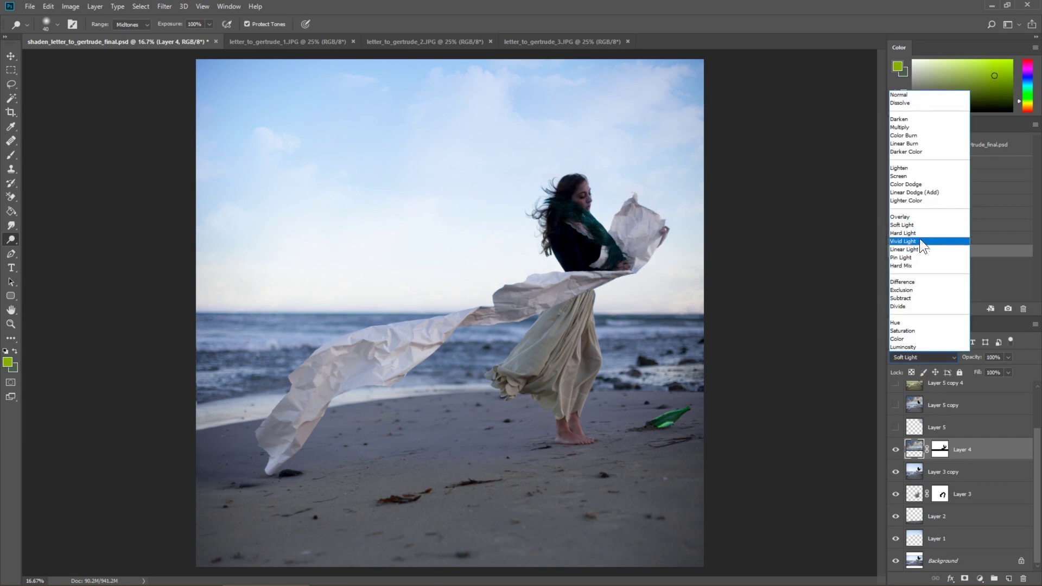
left_click(919, 231)
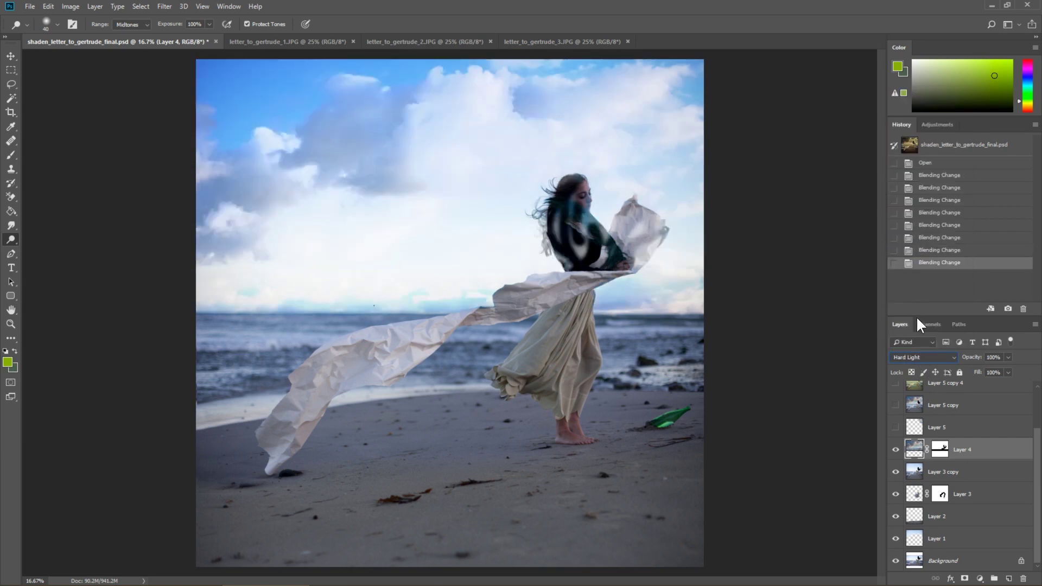
key("shift+alt+n")
left_click(922, 357)
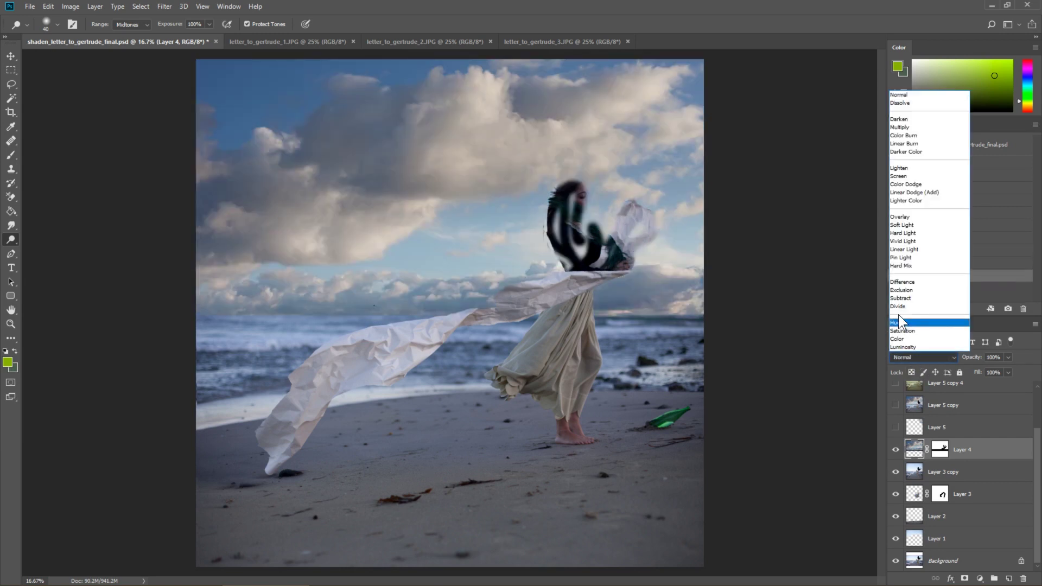
left_click(917, 170)
left_click(918, 356)
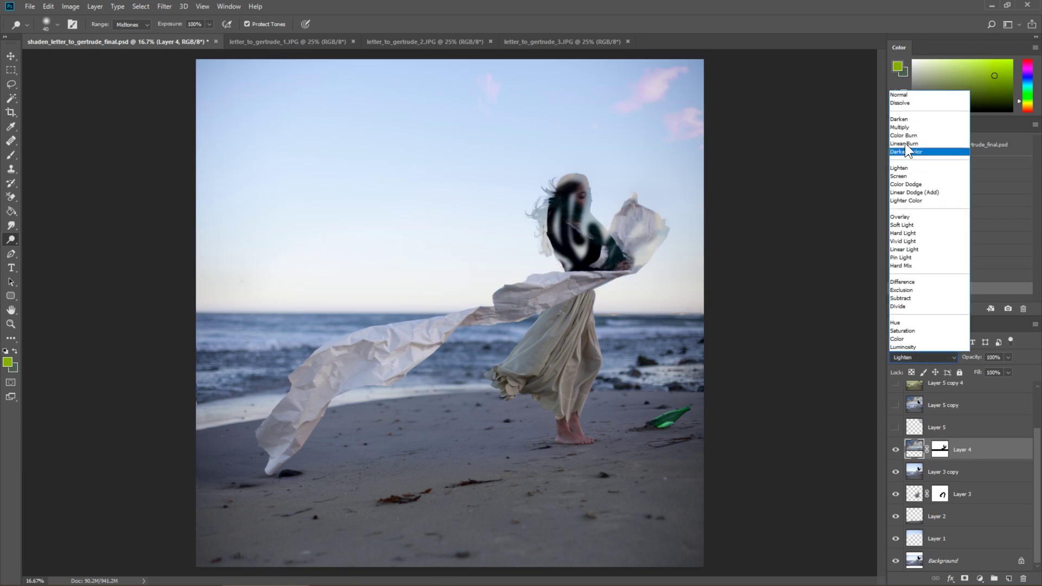
left_click(903, 120)
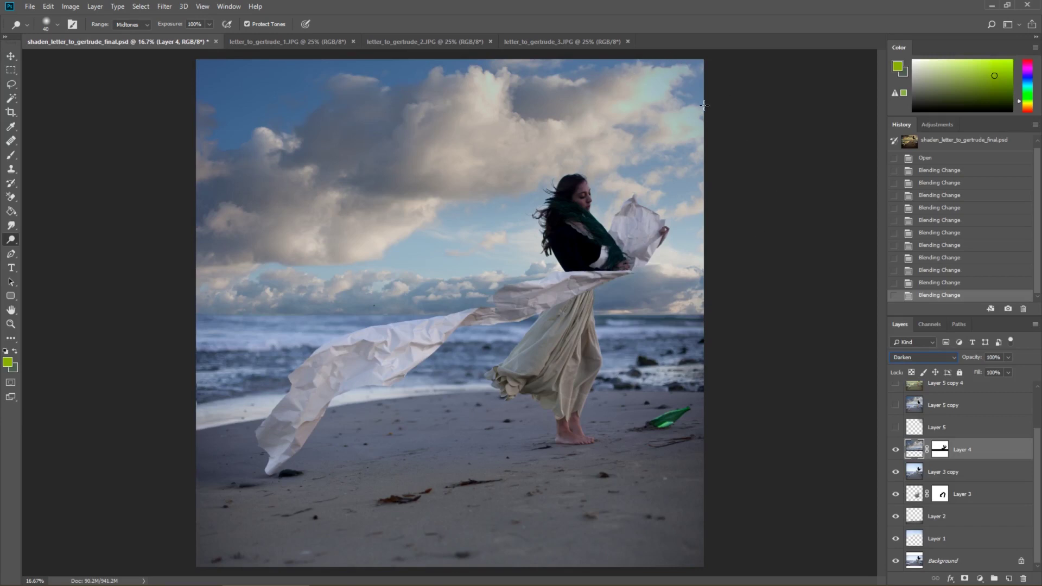
key("ctrl+plus")
key("ctrl+plus")
key("ctrl+plus")
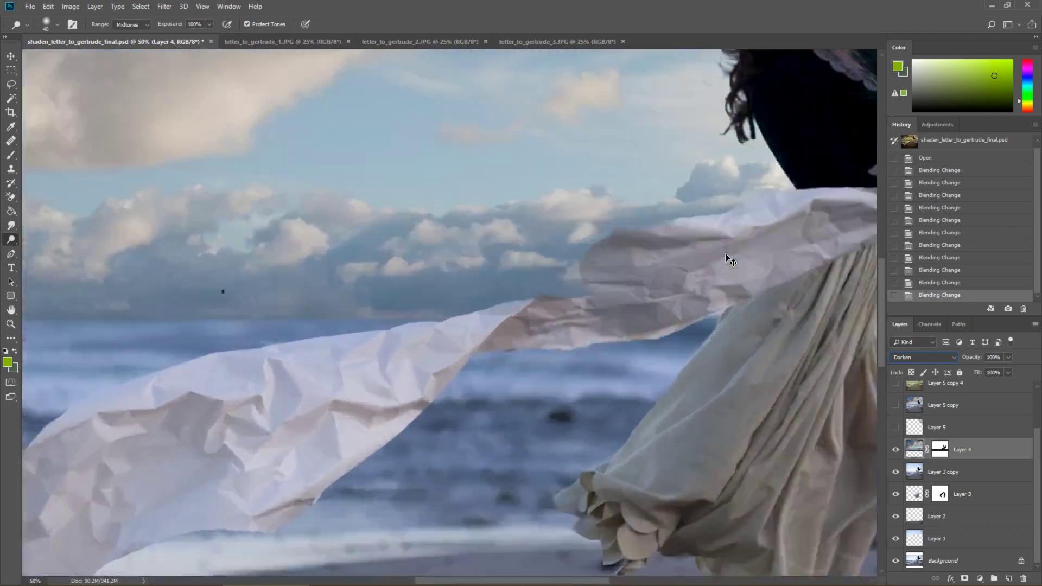
key("ctrl+plus")
left_click_drag(722, 244, 470, 497)
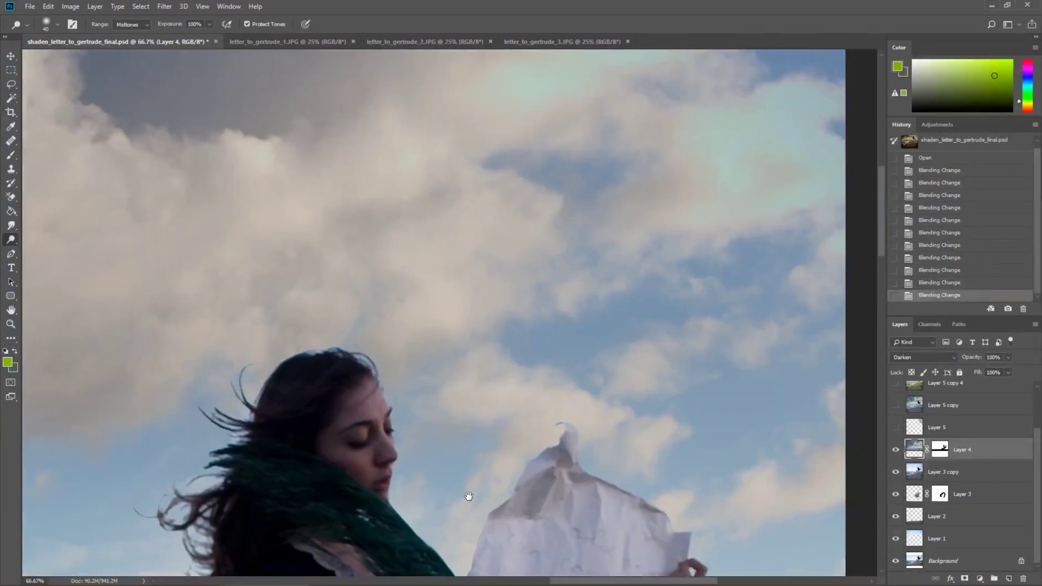
left_click_drag(660, 331, 537, 489)
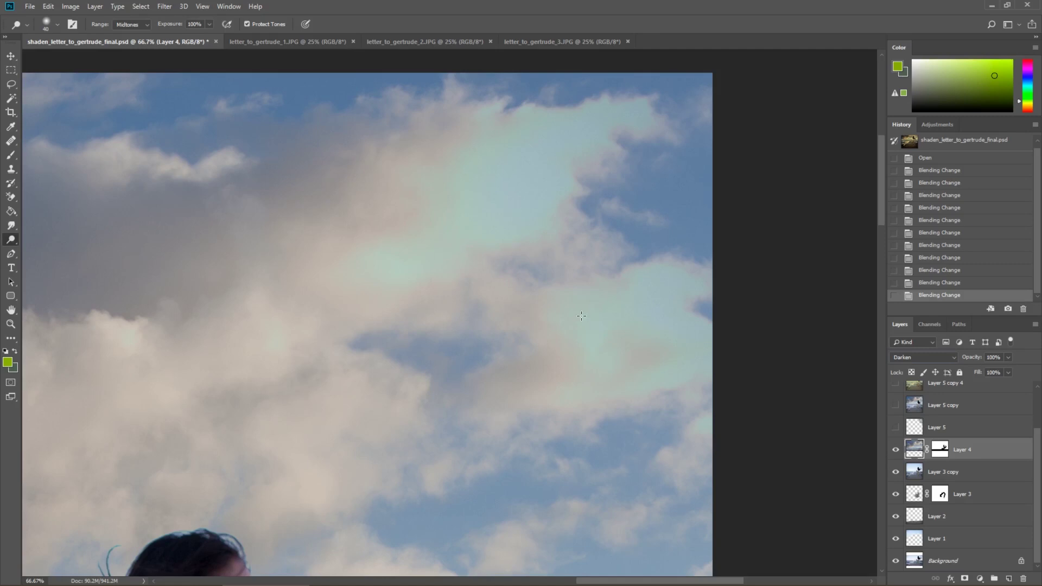
key("ctrl+minus")
key("ctrl+minus")
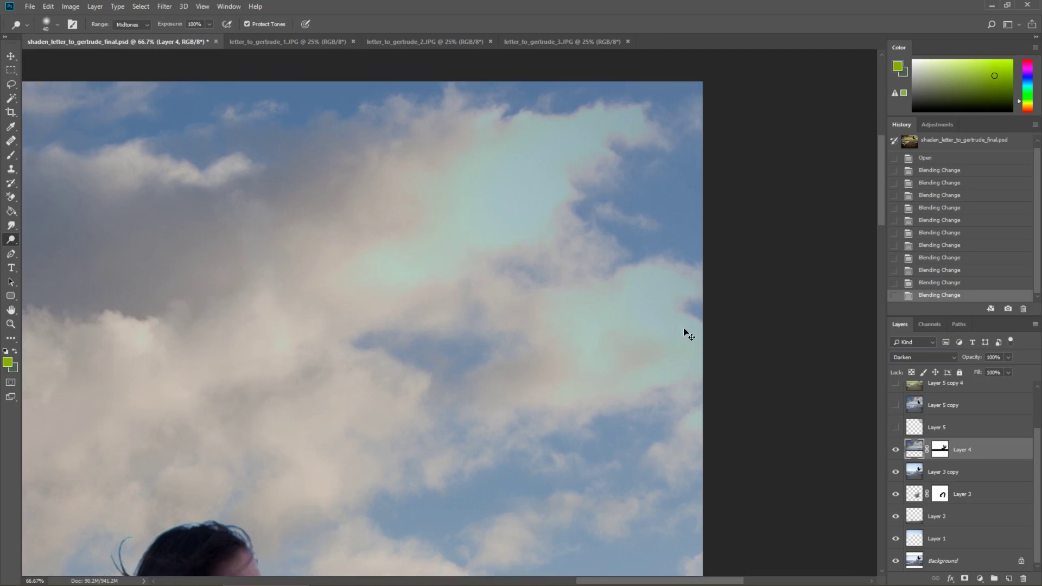
key("ctrl+minus")
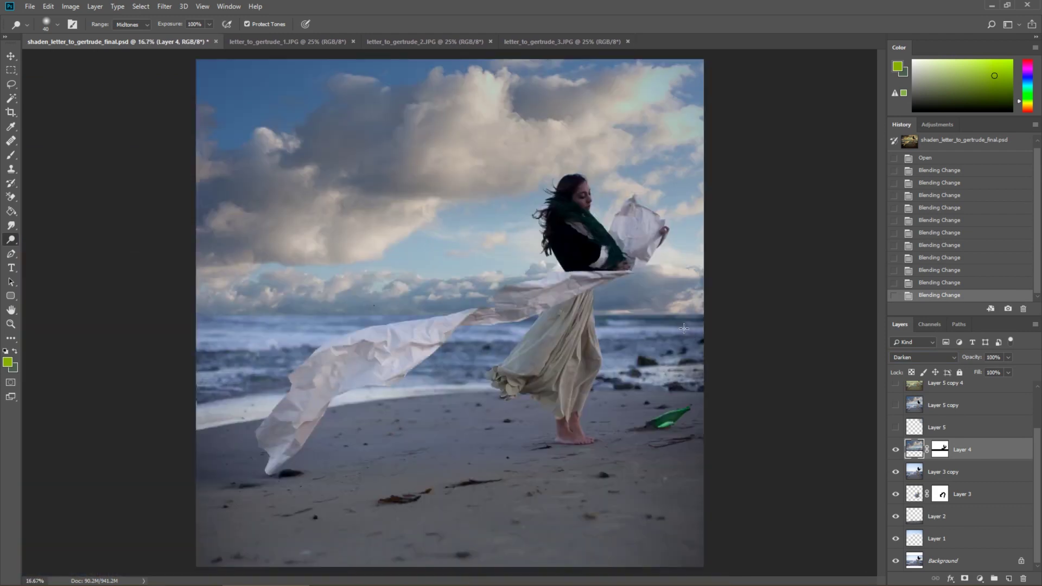
Step: Compare the clouds with Layer 5 toggled, then show Layer 5 copy 4 for warmth
left_click(895, 429)
left_click(894, 429)
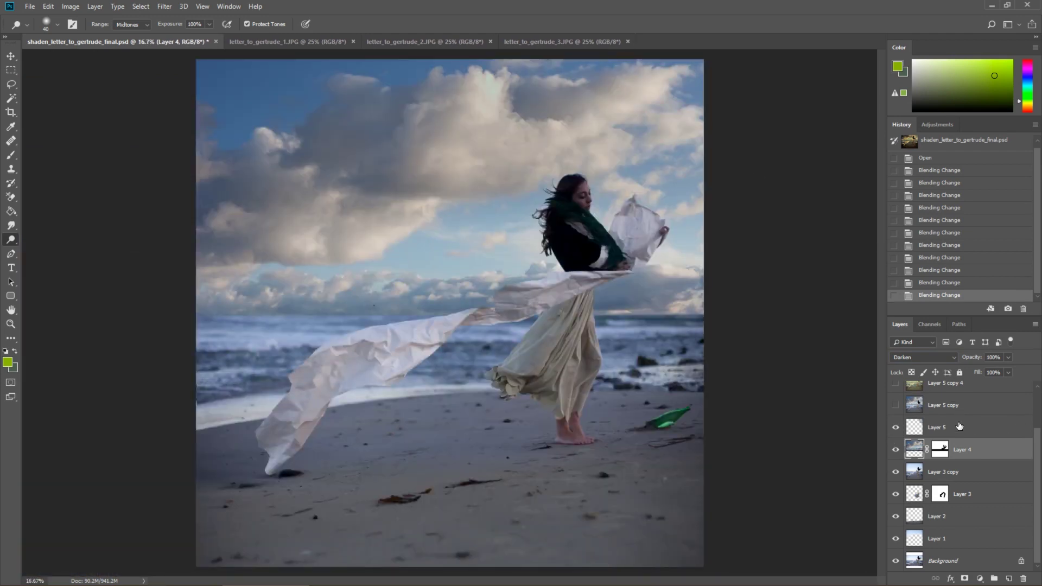
left_click(959, 427)
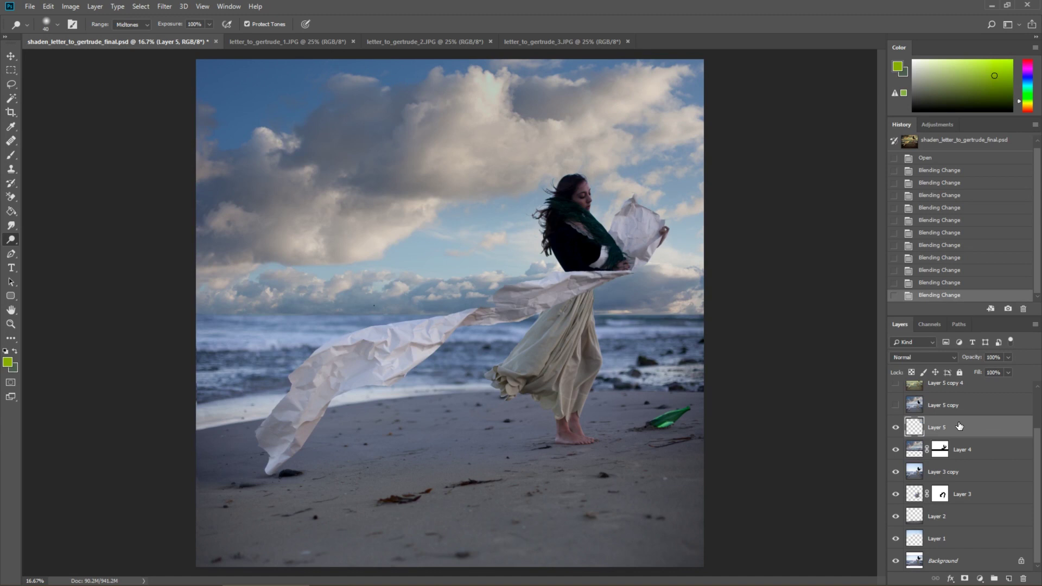
left_click(894, 428)
scroll(967, 469, "up", 1)
scroll(966, 469, "up", 1)
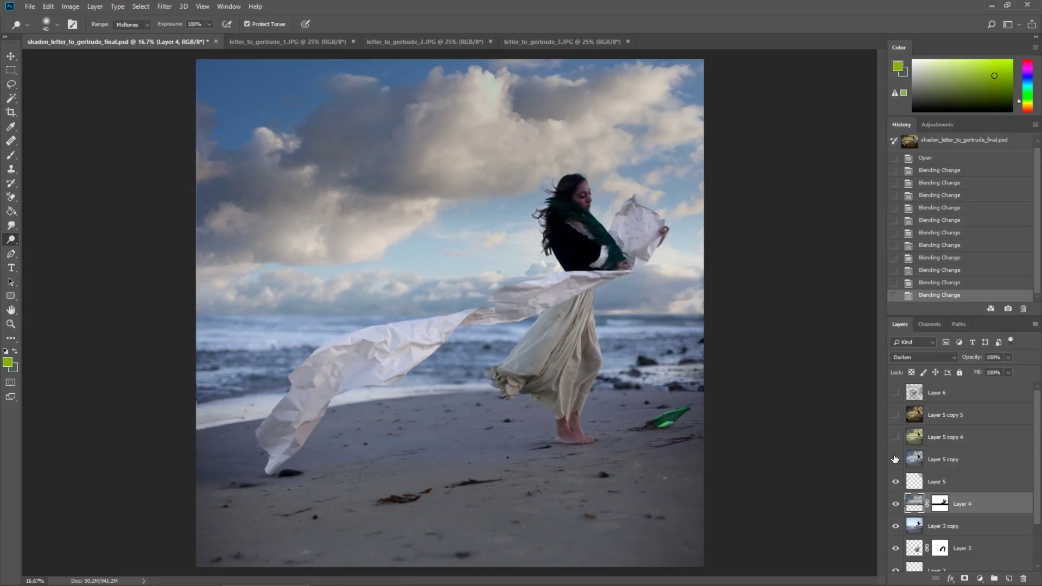
left_click(896, 438)
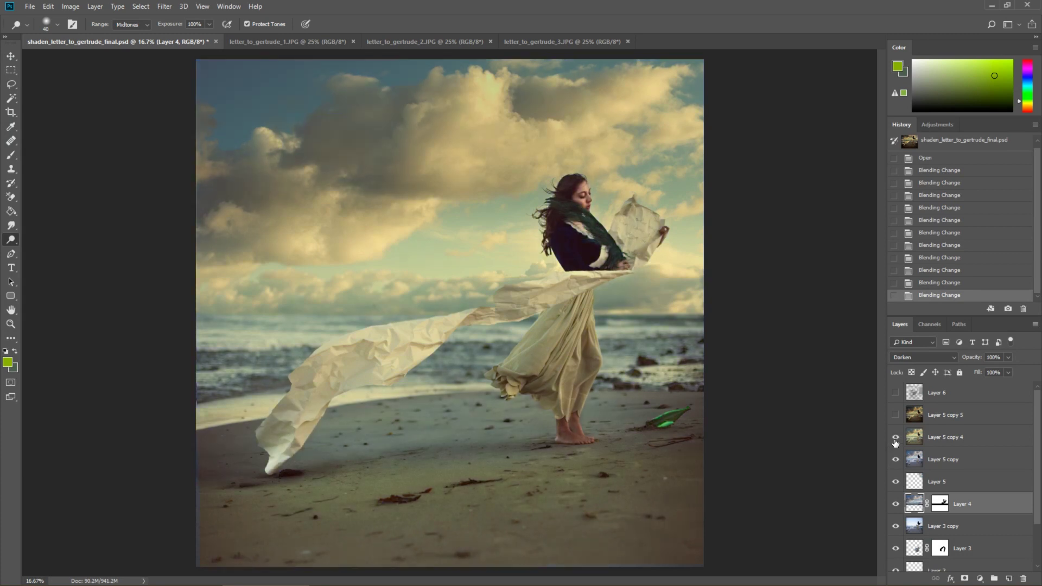
left_click(896, 437)
scroll(596, 269, "up", 2)
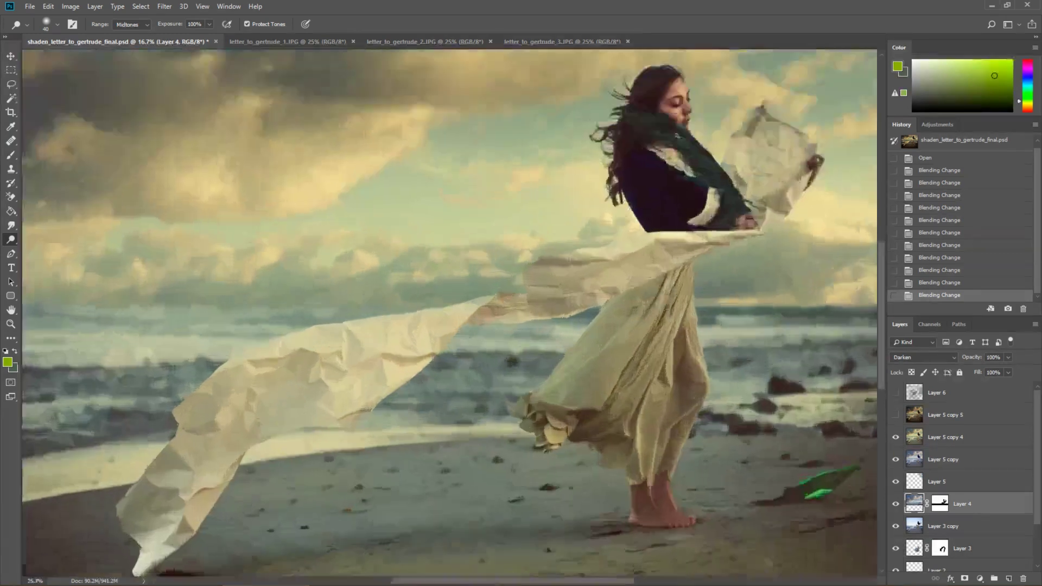
scroll(597, 269, "up", 2)
scroll(587, 261, "up", 1)
scroll(521, 310, "up", 1)
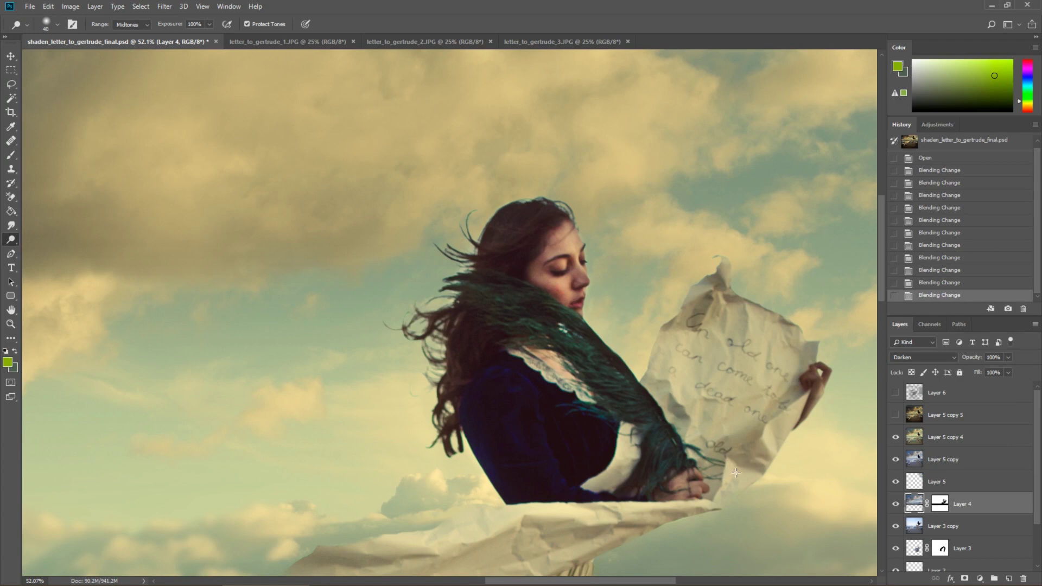
left_click(896, 441)
Step: Toggle Layer 5 copy 5 to compare tones, undoing an accidental green fill on Layer 4
left_click(897, 415)
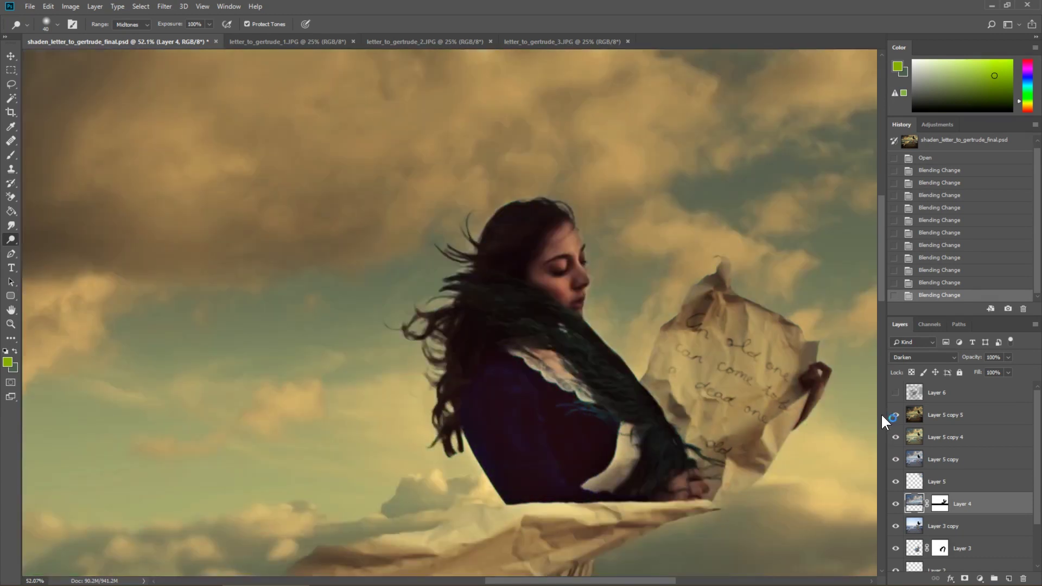
left_click(895, 417)
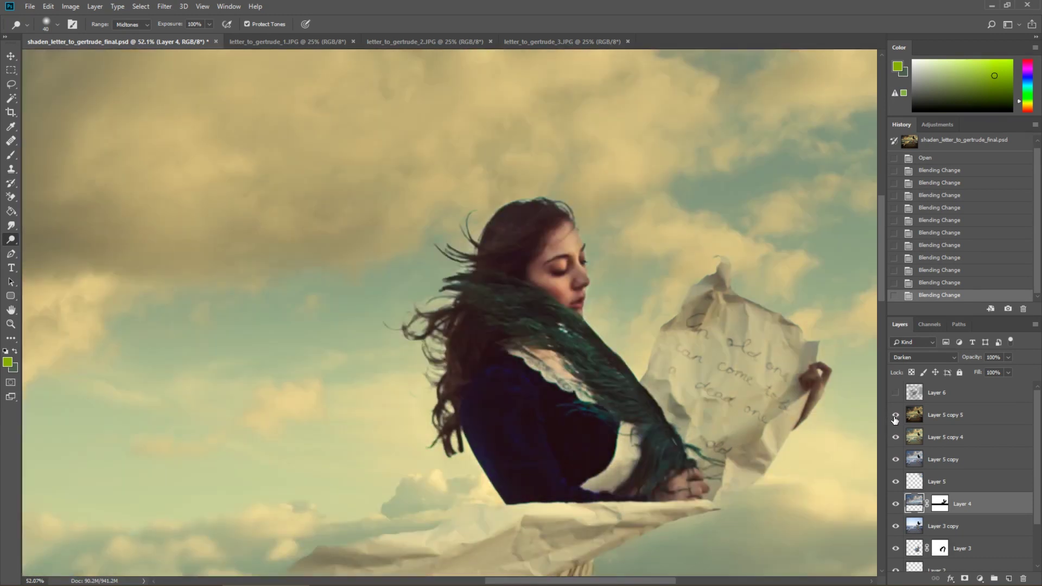
left_click(895, 416)
key("alt+BackSpace")
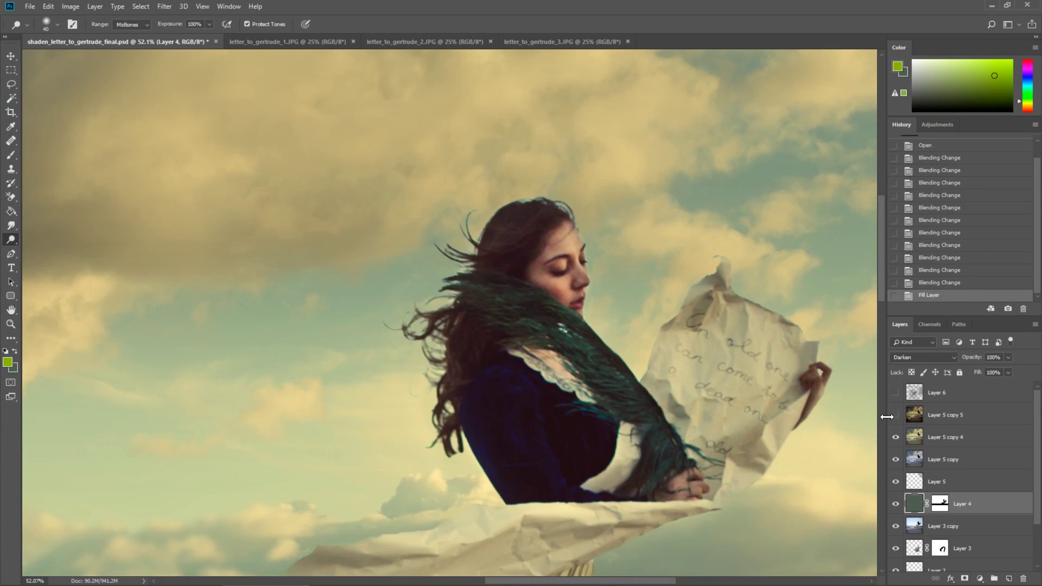
left_click(941, 283)
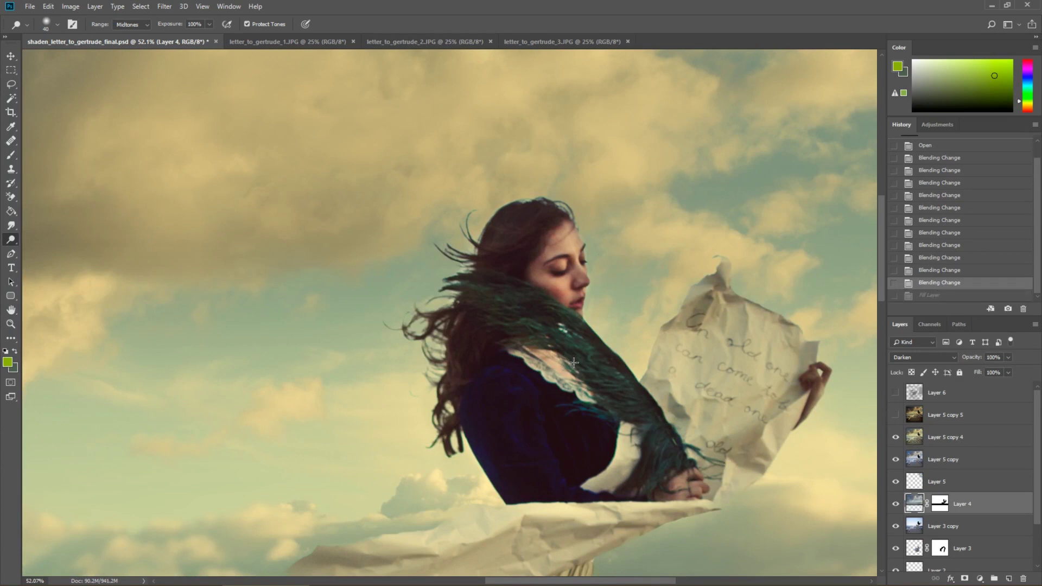
Step: Compare Layer 5 copy 5 again, leave it visible, and zoom out to the whole image
left_click(897, 416)
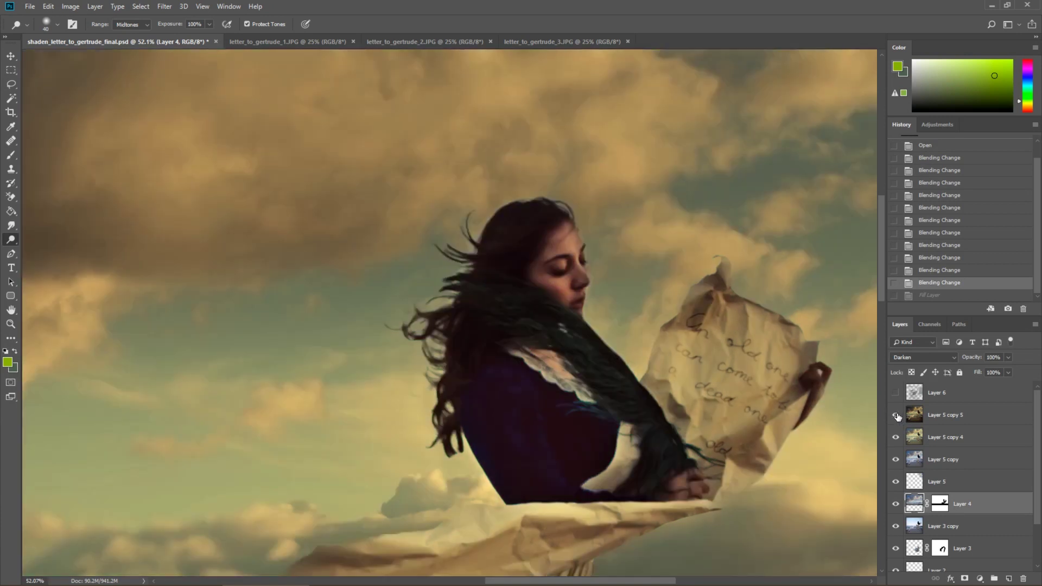
left_click(896, 416)
left_click(897, 416)
left_click(930, 417)
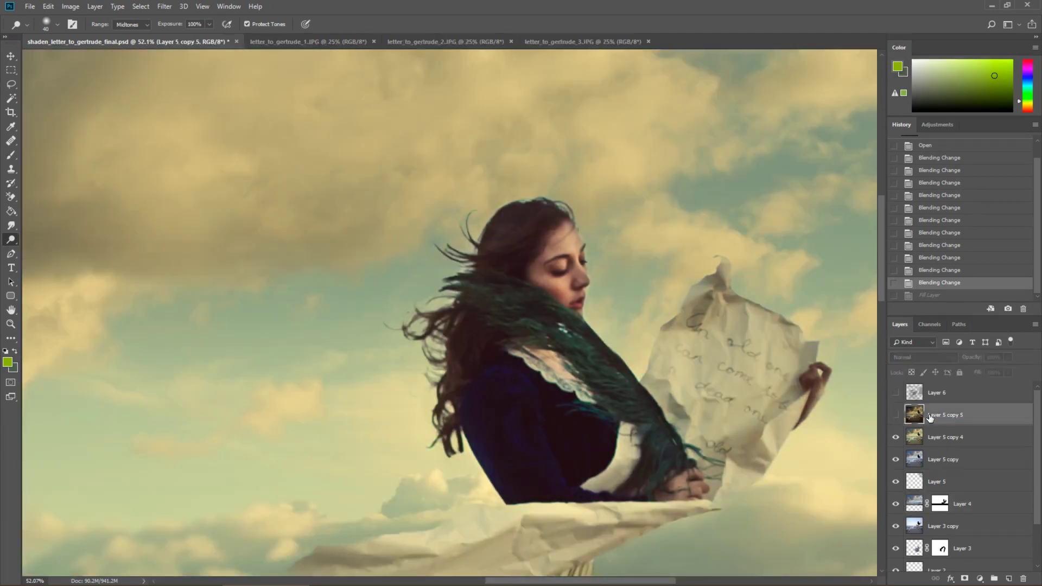
left_click(895, 415)
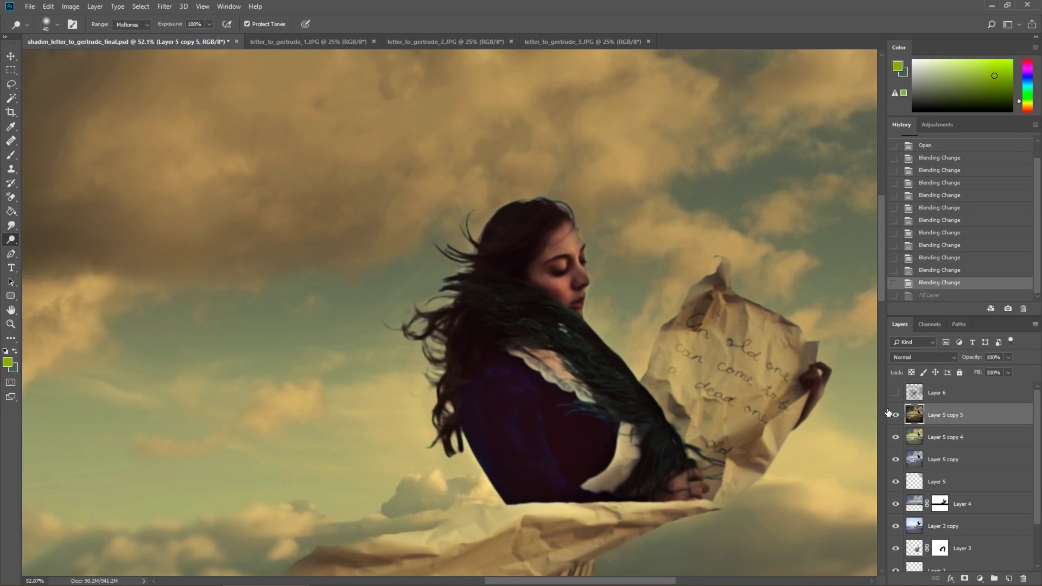
key("ctrl+minus")
key("ctrl+minus")
key("ctrl+minus")
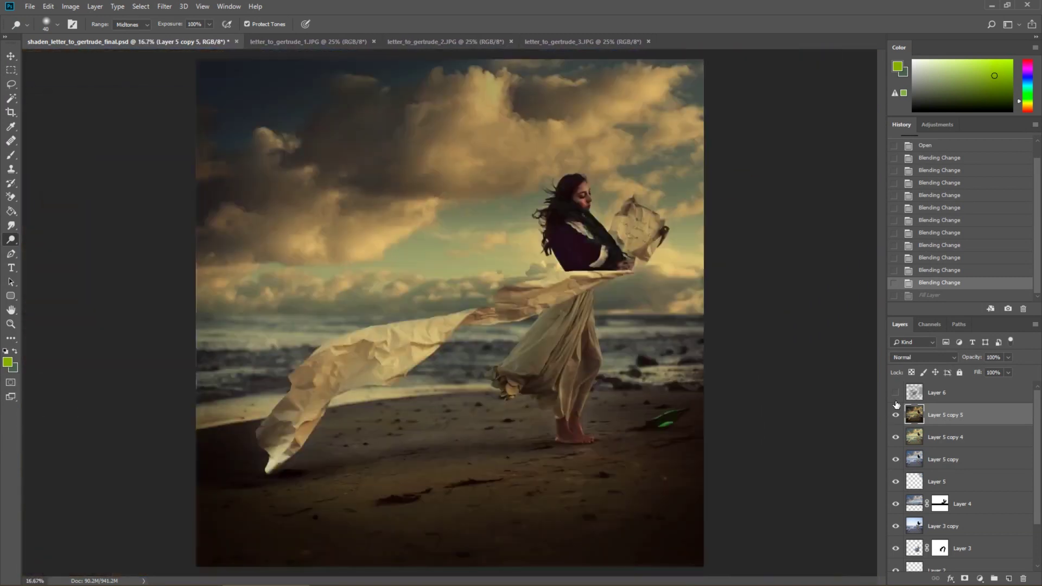
Step: Make Layer 6 visible for a darker, textured finish
left_click(897, 393)
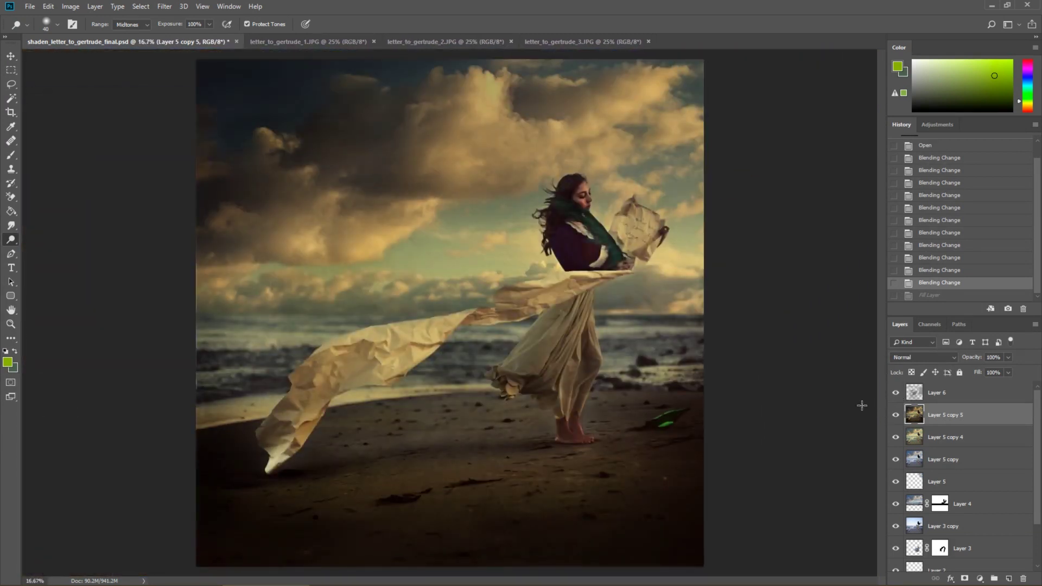